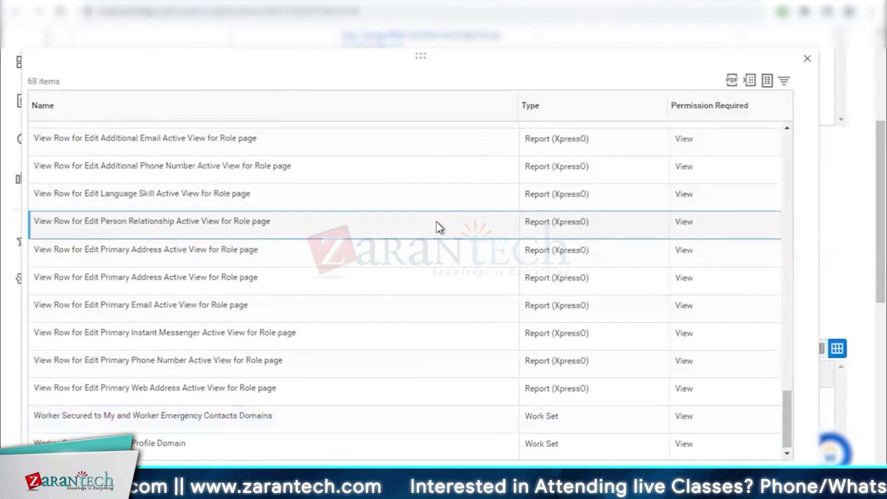
- Examine the types and required permissions in the secured items list, highlighting the Report (XpressO) type of Edit Additional Email Active View for Role
scroll(436, 221, up, 10)
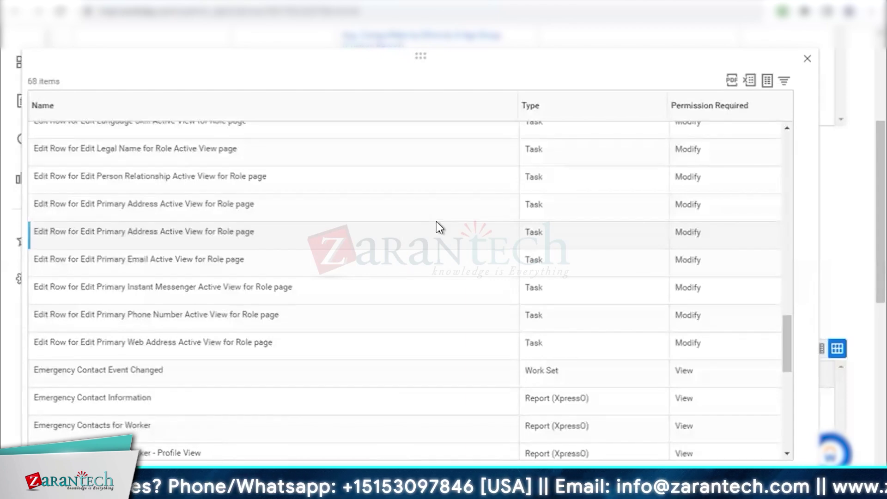
scroll(436, 221, up, 12)
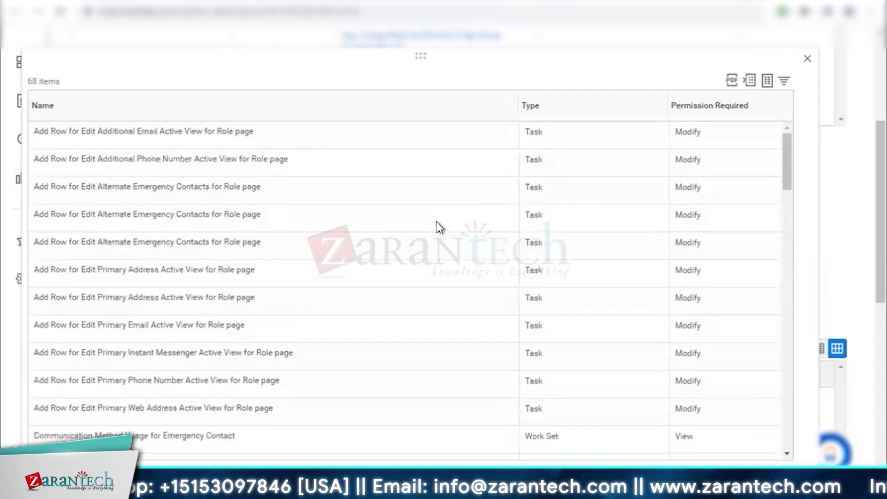
scroll(436, 221, down, 8)
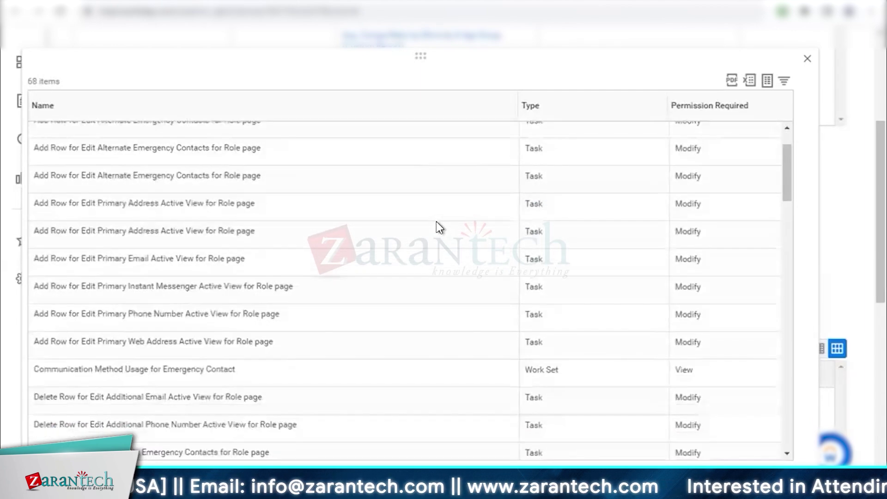
scroll(436, 221, down, 5)
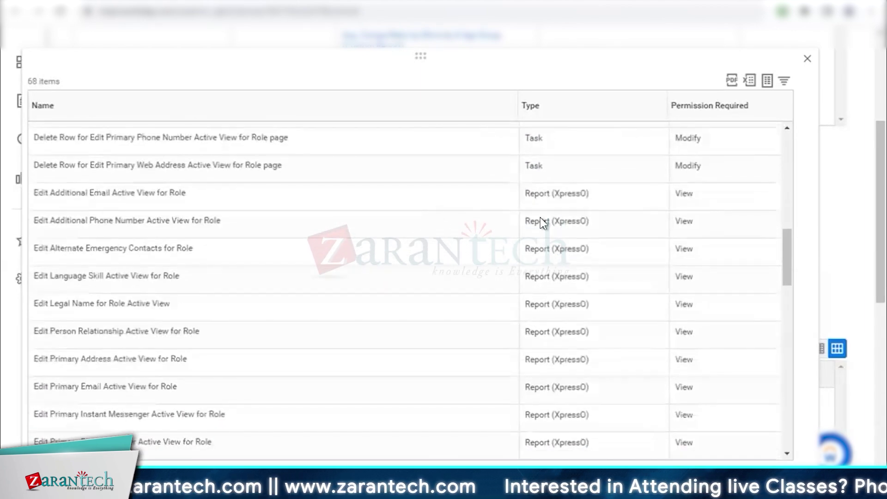
drag(525, 194, 595, 193)
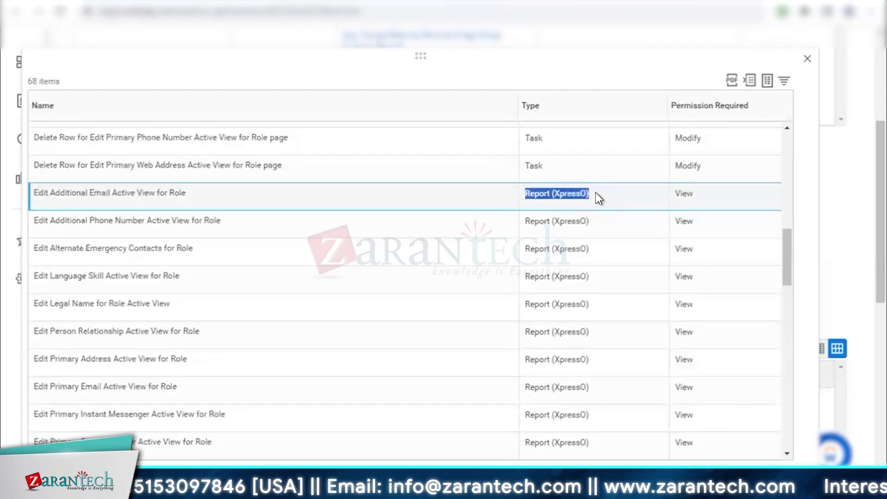
- Open the signed-in worker's profile in a new browser tab
scroll(846, 210, up, 5)
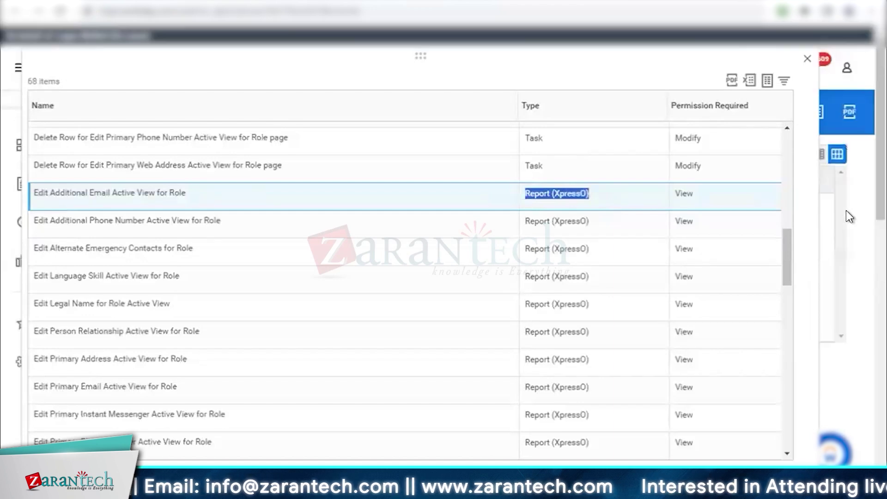
right_click(846, 69)
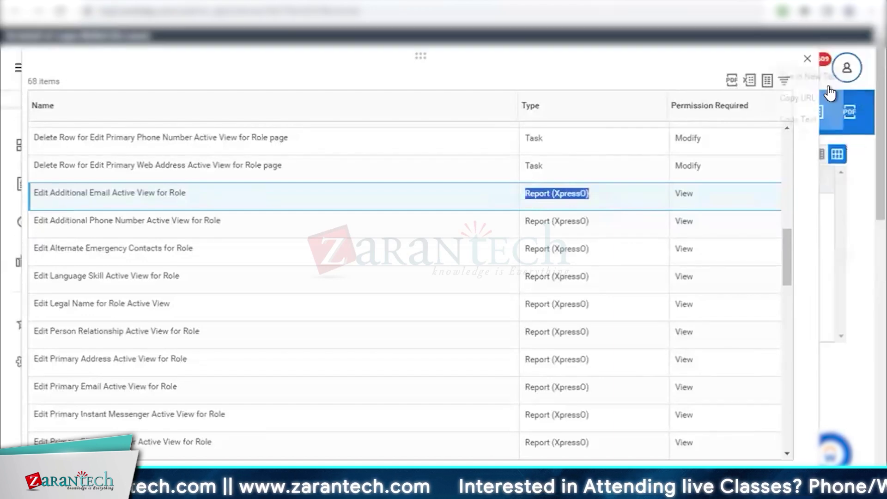
click(818, 77)
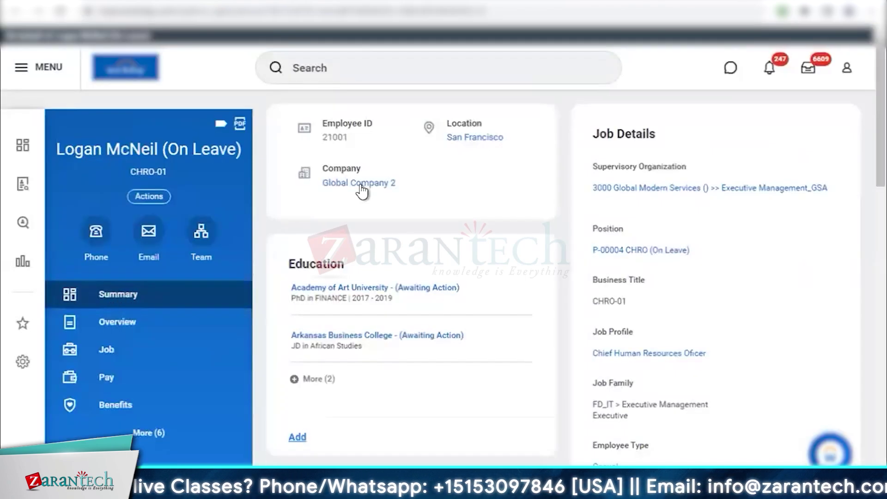
- Review the worker profile's summary, covering the employee ID, location and company card, the job details and the public contact information
drag(298, 123, 503, 194)
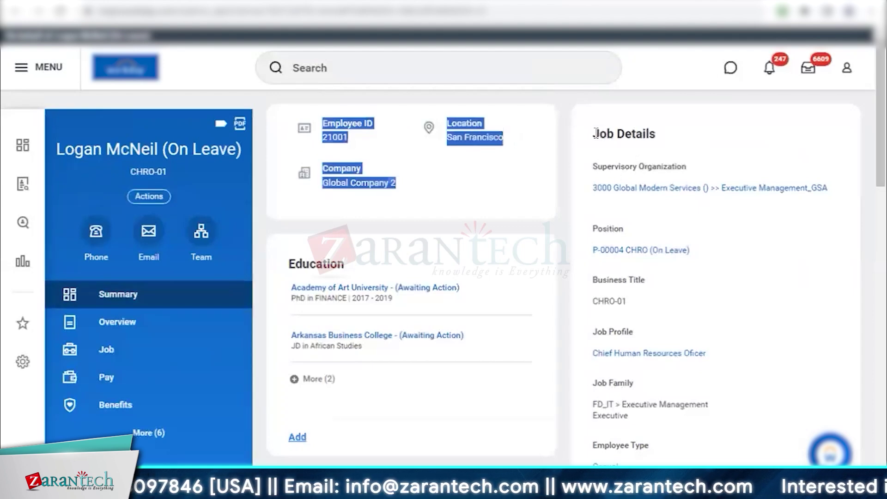
drag(591, 134, 681, 138)
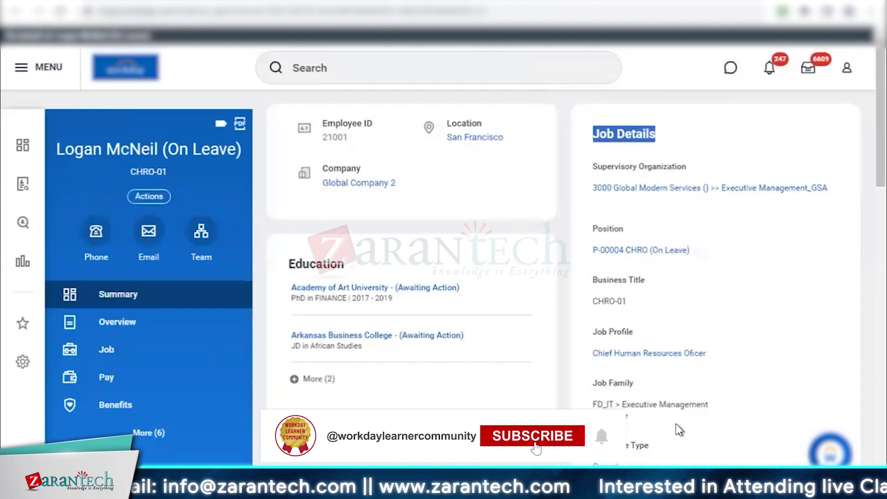
scroll(675, 423, down, 5)
scroll(675, 423, down, 10)
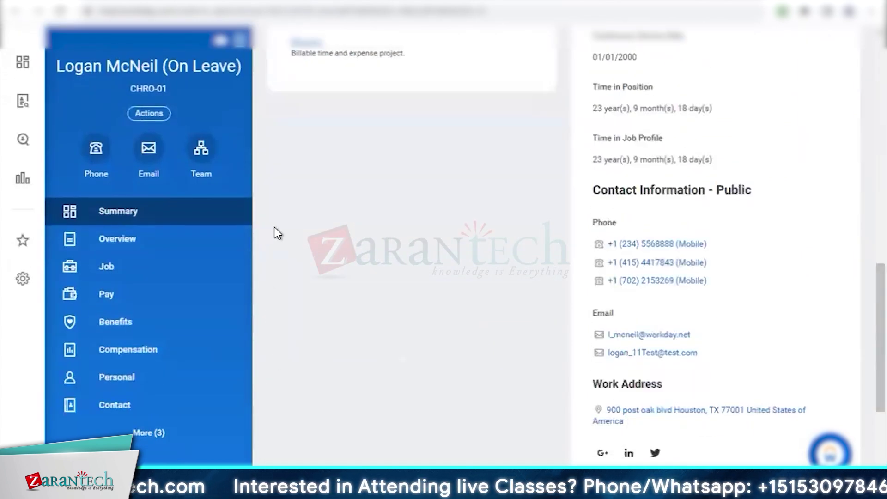
scroll(693, 287, up, 10)
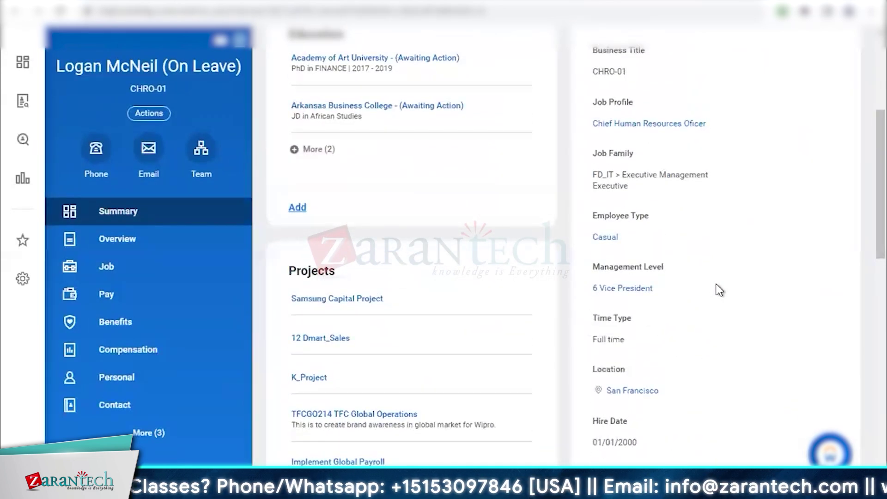
scroll(719, 290, up, 5)
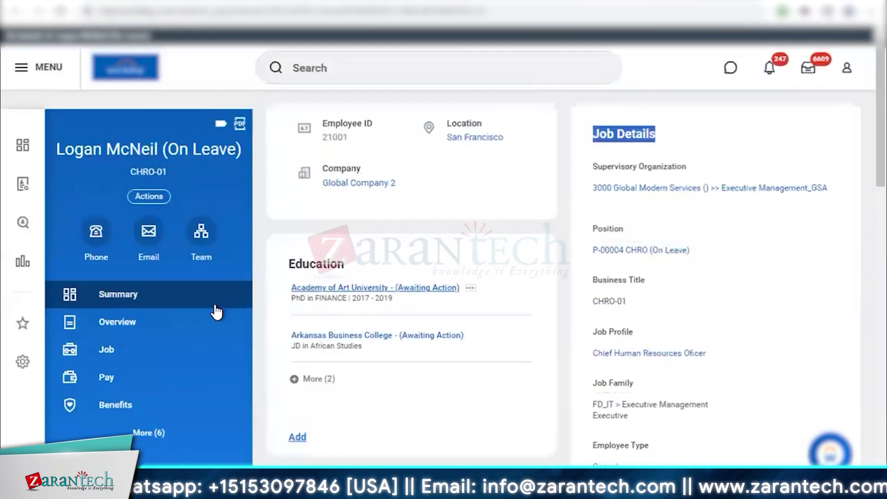
- Expand the worker profile's full section list and open Personal Information in the Personal section
click(152, 434)
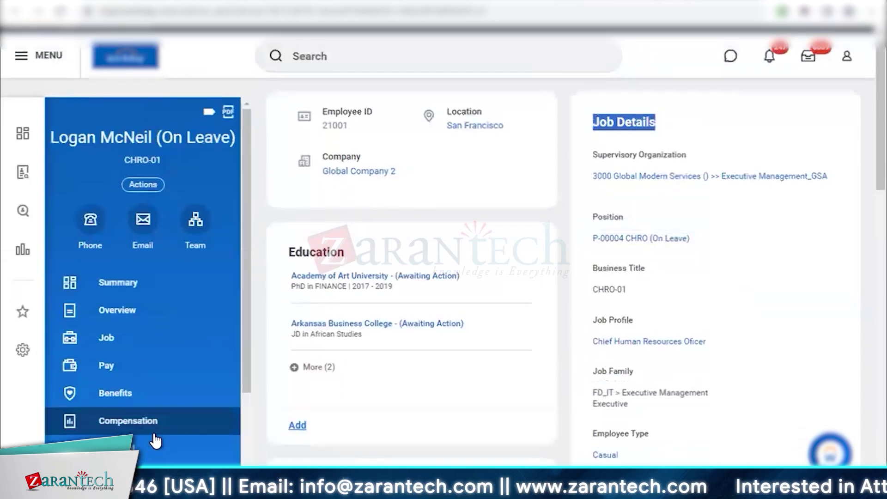
scroll(152, 416, down, 3)
click(147, 323)
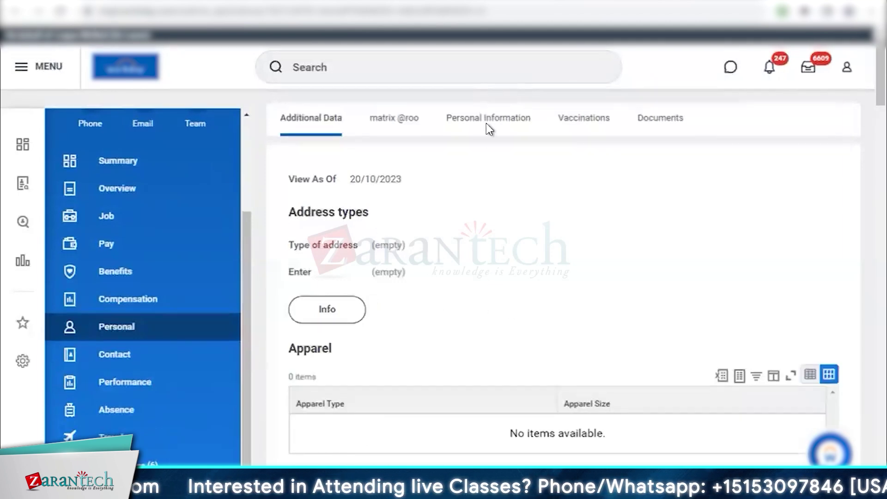
scroll(492, 267, down, 1)
scroll(492, 269, up, 1)
click(494, 131)
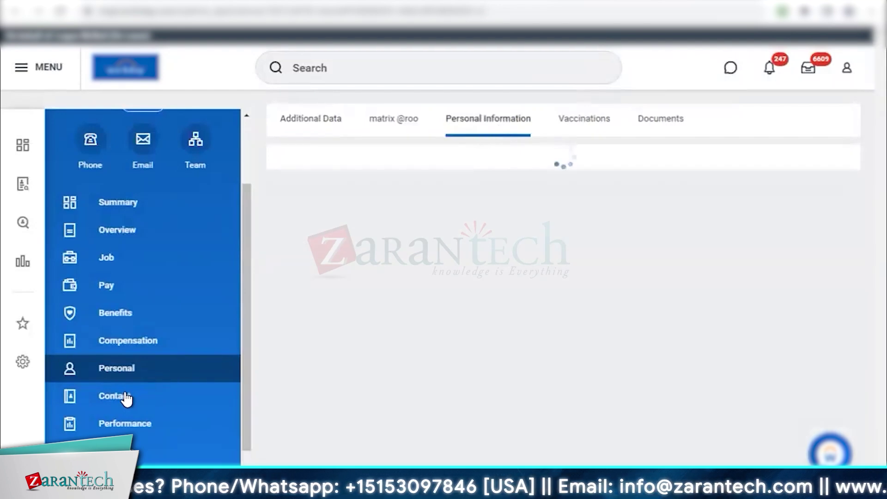
- Open the Emergency Contacts page in the worker profile's Contact section
click(125, 397)
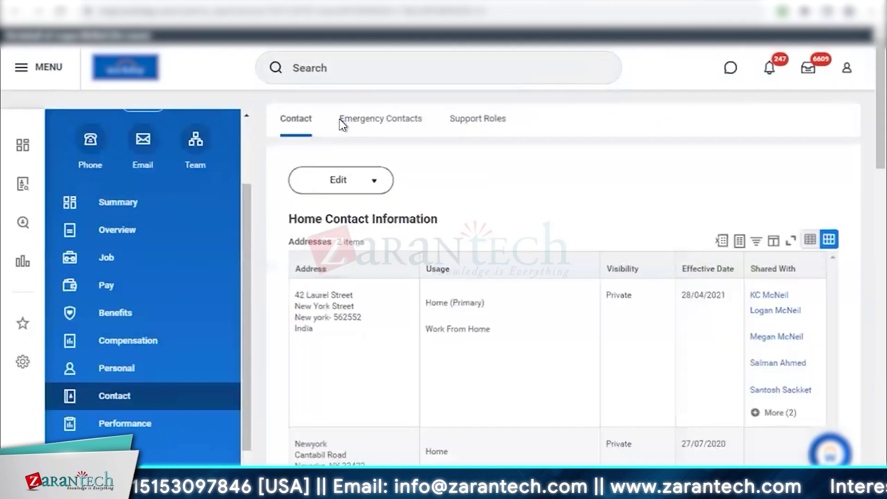
drag(339, 120, 425, 119)
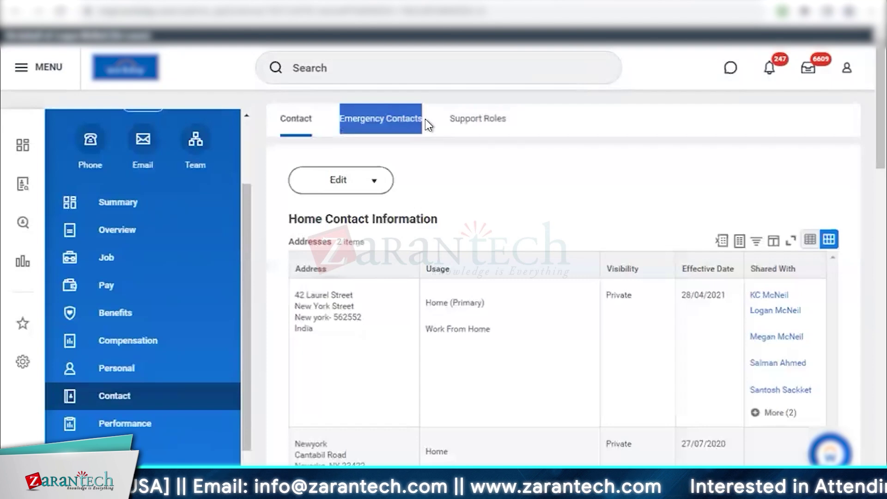
click(390, 122)
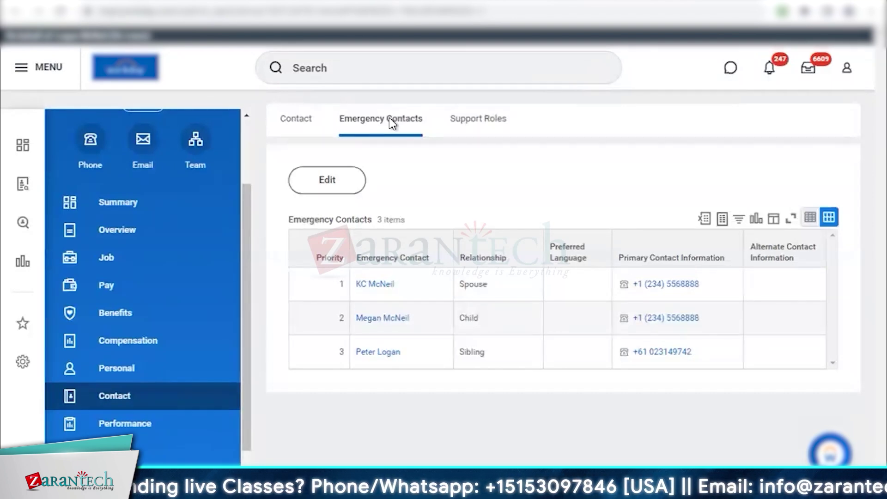
- View the worker's team org chart and the 001 Top organization under 3000 Global Modern Services, and return to the profile's emergency contacts
click(202, 148)
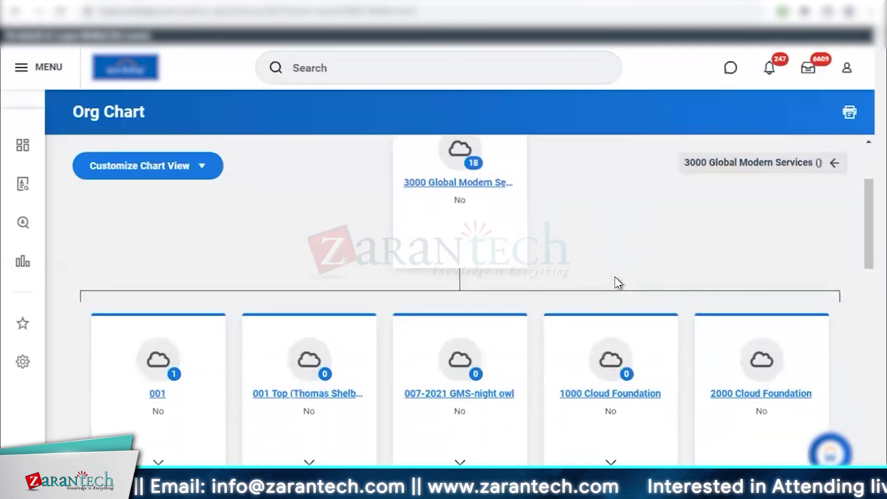
click(344, 394)
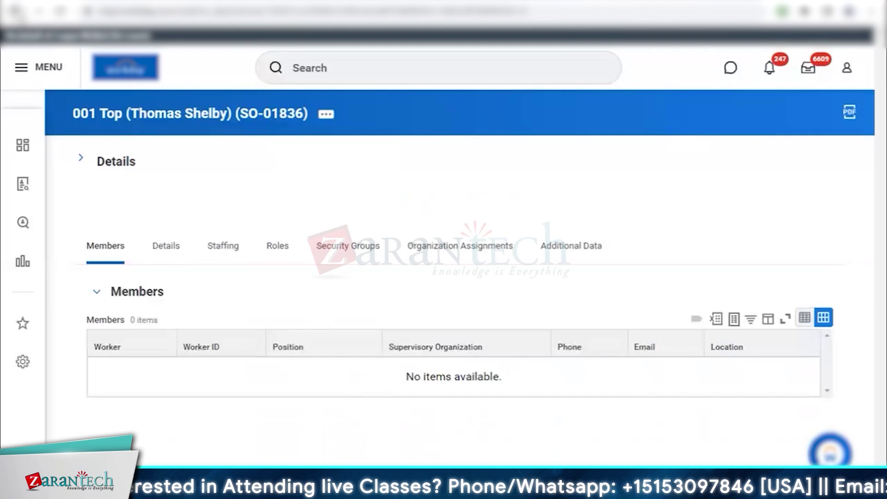
click(16, 11)
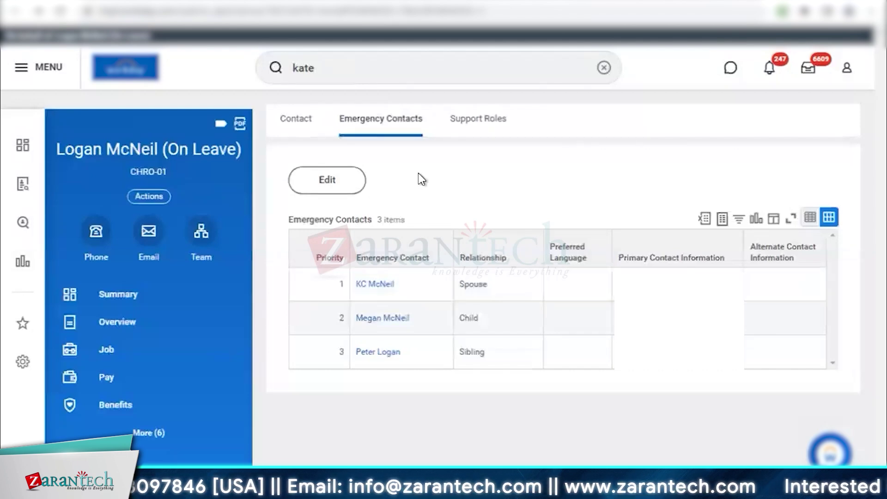
drag(341, 121, 434, 123)
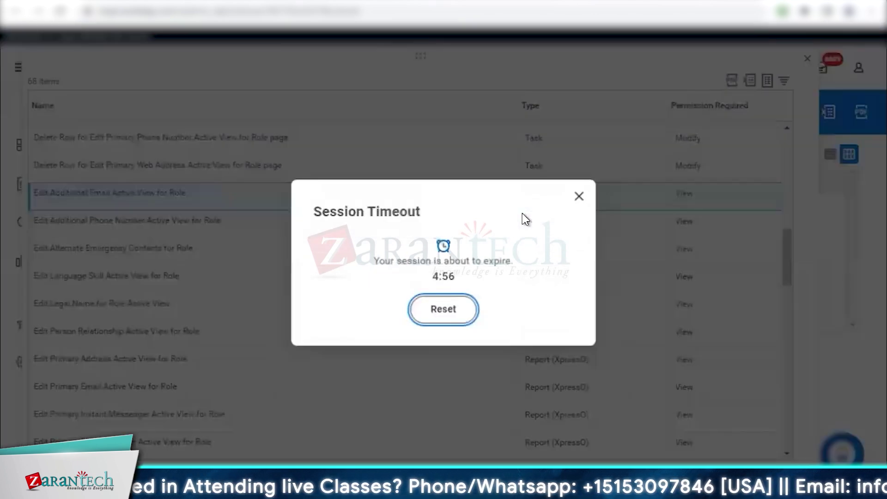
- Reset the expiring session and compare the task items requiring Modify with the Report (XpressO) items requiring View in the secured items list
click(455, 306)
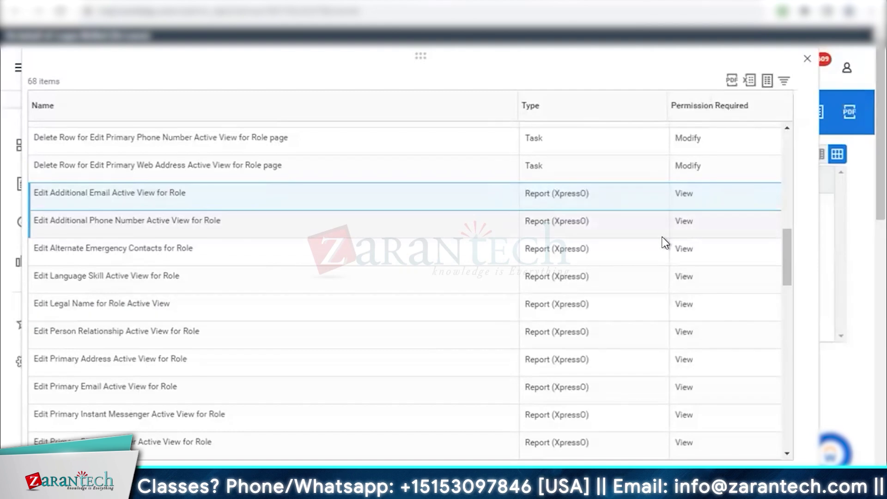
scroll(664, 243, up, 10)
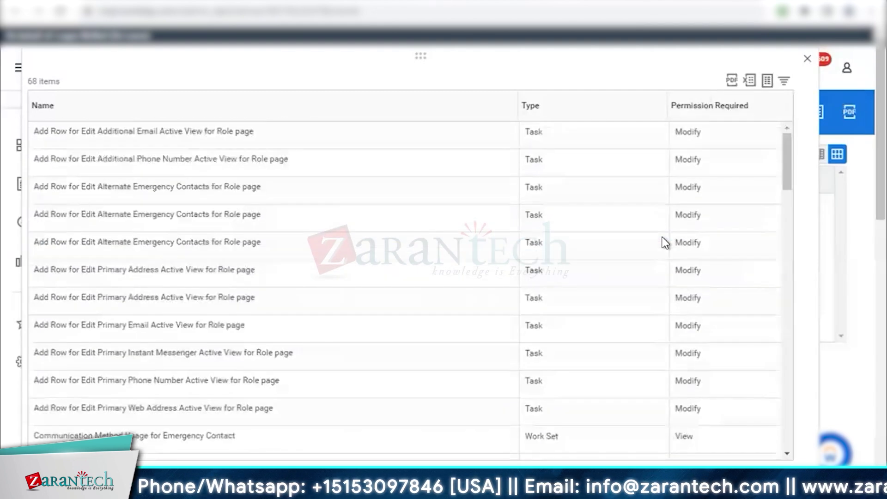
double_click(688, 133)
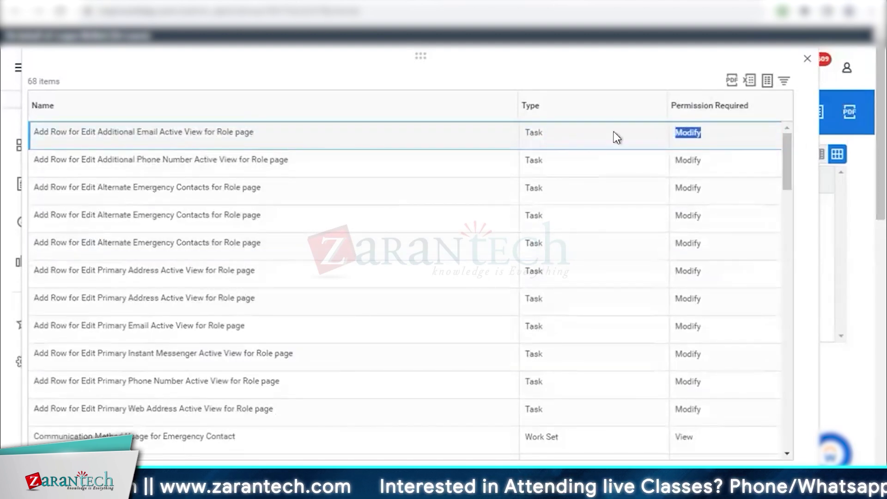
double_click(699, 137)
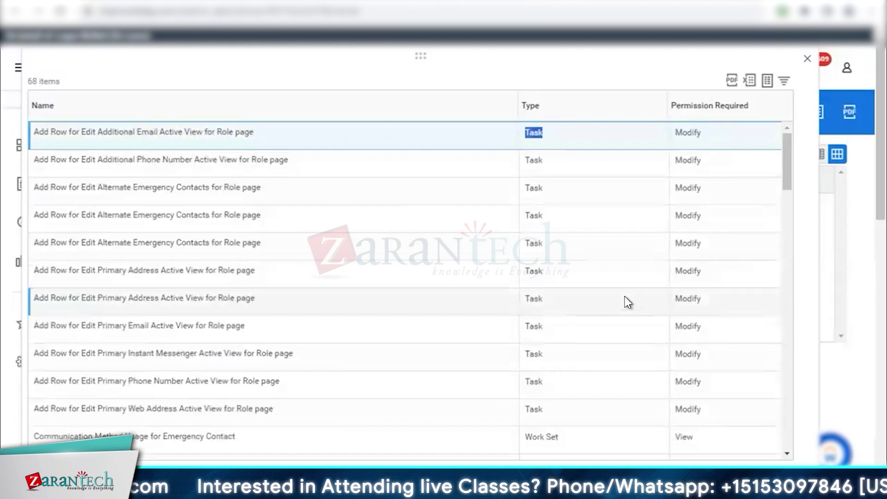
scroll(624, 296, down, 6)
drag(530, 380, 614, 379)
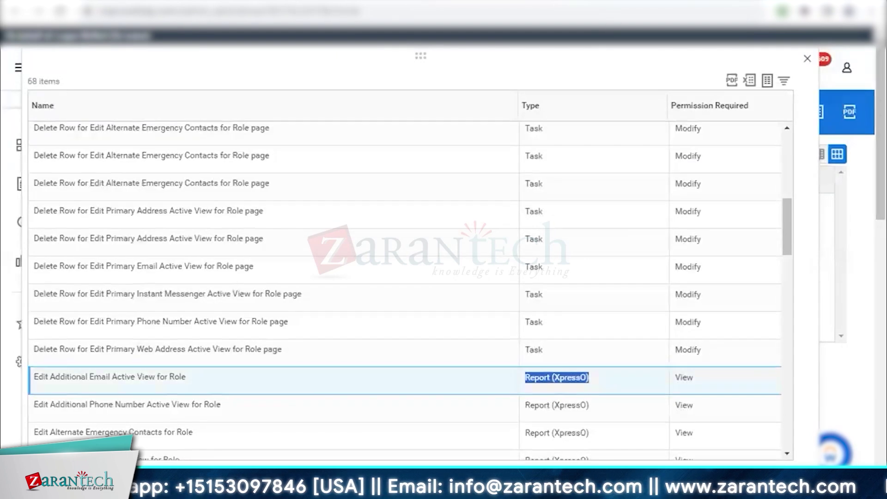
- Switch back to the worker profile's browser tab and open its Summary section
click(615, 1)
key(Escape)
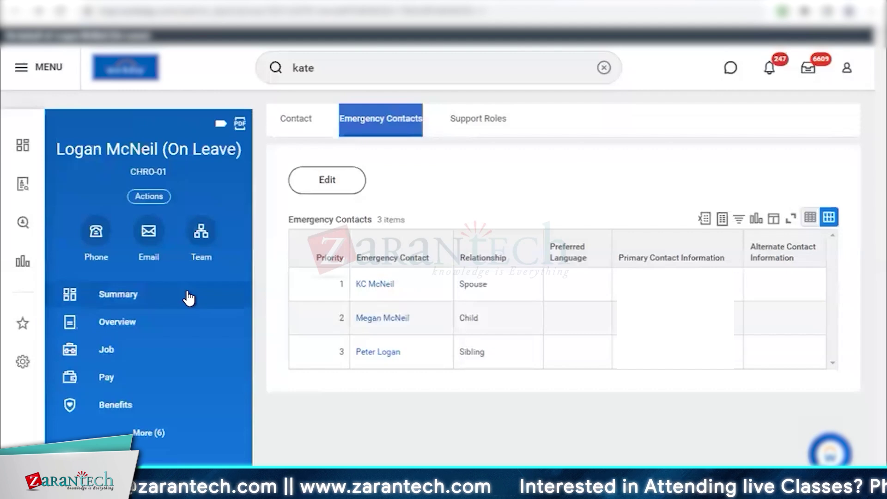
click(188, 297)
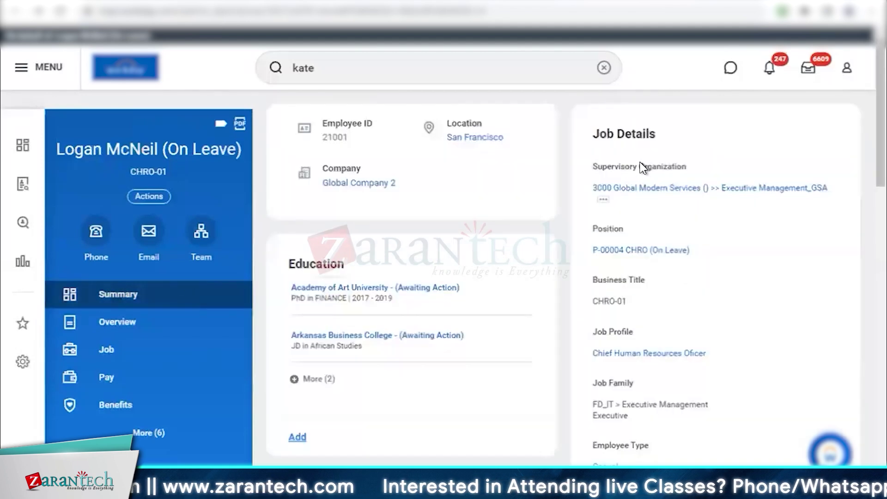
- Examine the Job Details on the profile summary, from supervisory organization through hire dates, highlighting Management Level and the fields up to Employee Type
drag(599, 134, 696, 142)
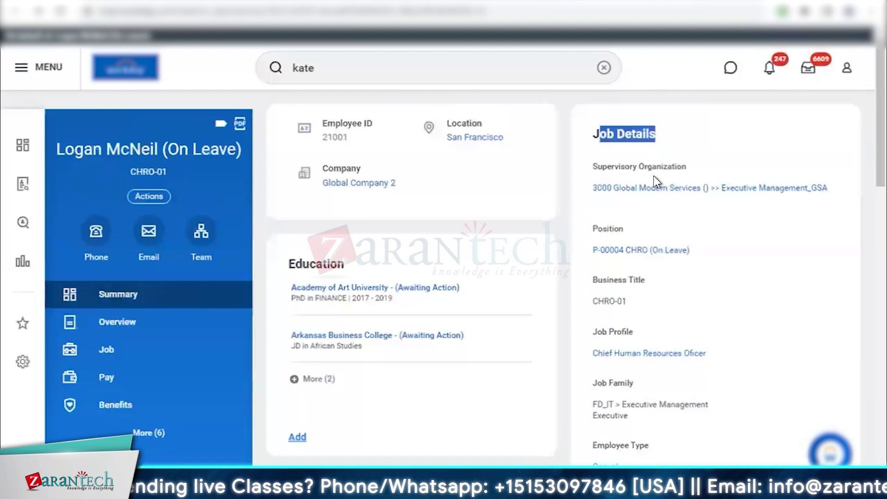
scroll(681, 337, down, 6)
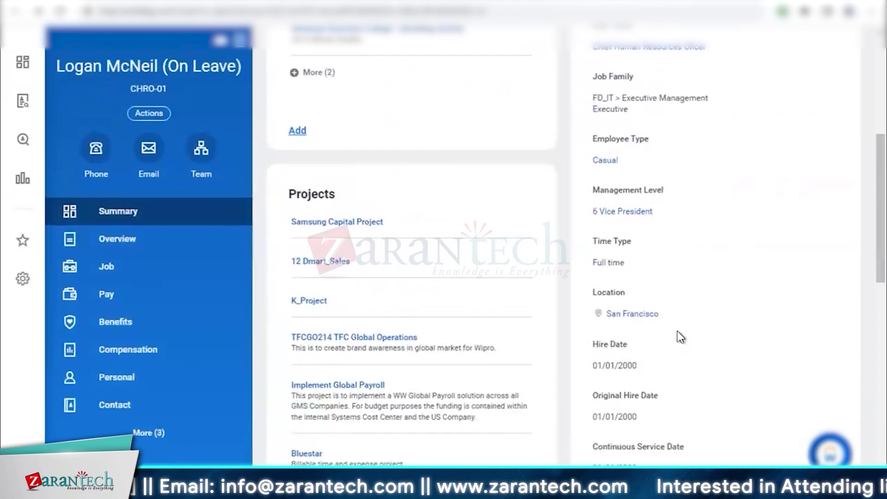
scroll(693, 365, up, 1)
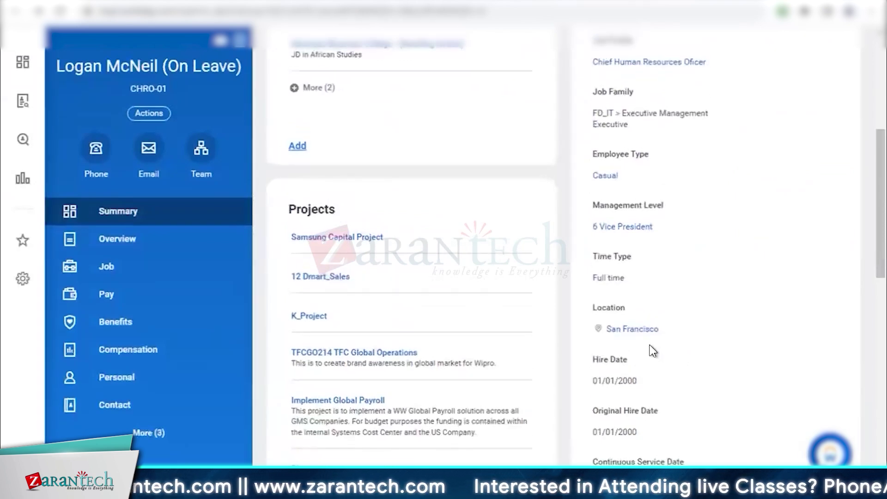
scroll(734, 324, up, 2)
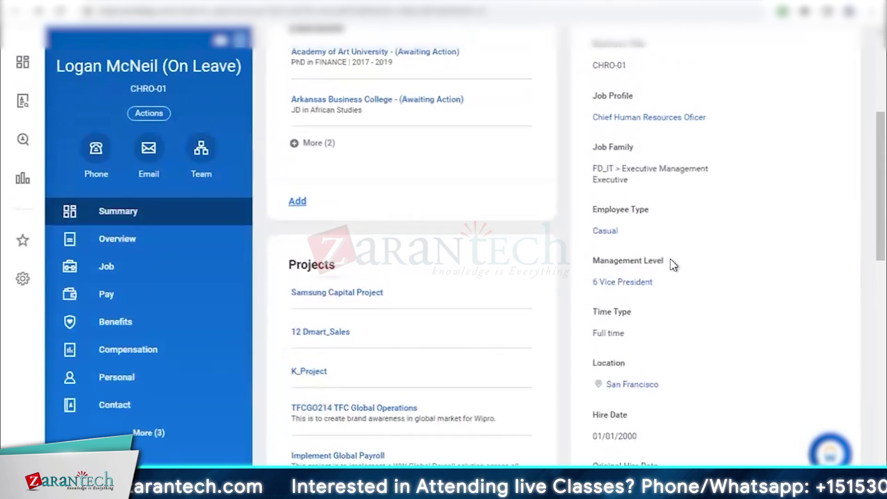
triple_click(646, 262)
drag(678, 210, 679, 213)
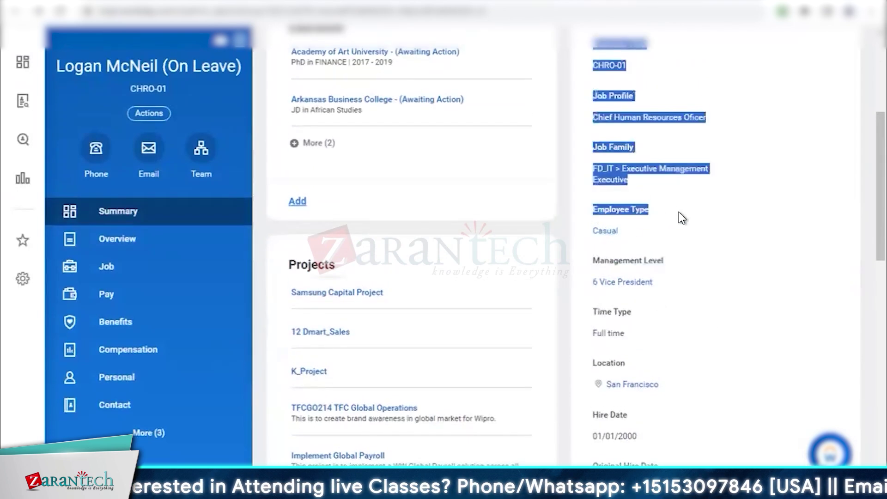
- Highlight the Business Title and Position fields in the worker profile's job details
scroll(692, 190, up, 2)
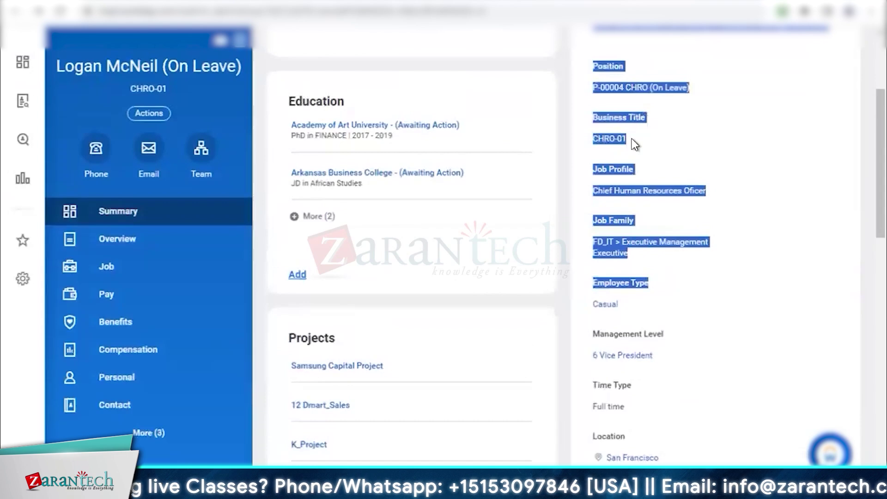
click(736, 139)
drag(607, 118, 645, 119)
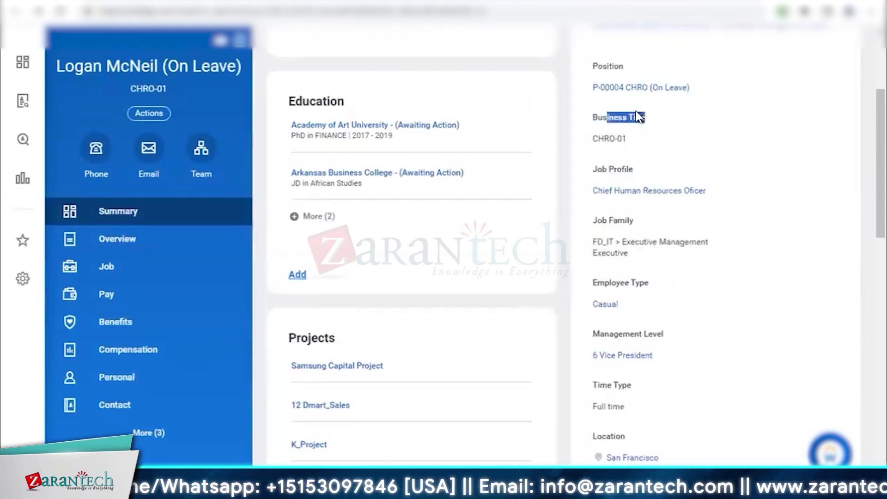
drag(597, 66, 625, 70)
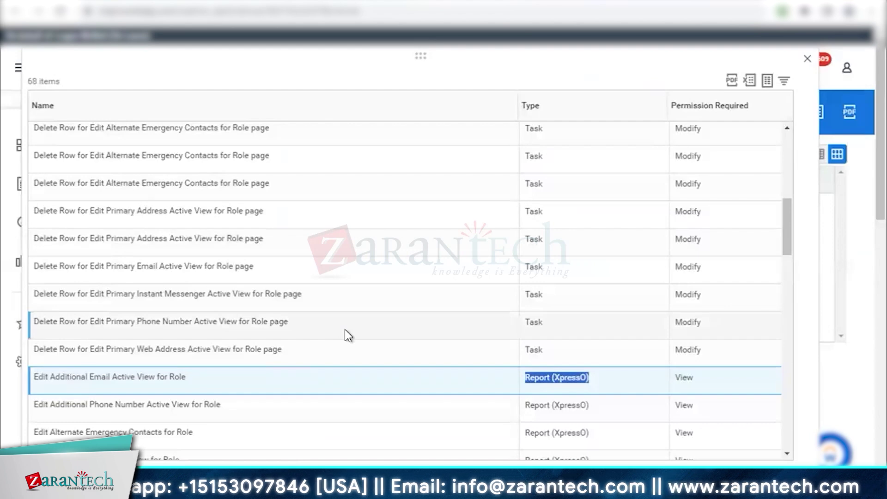
- Review the emergency contact domain's securable actions, highlighting Emergency Contact Information with its type and permission and Emergency Contacts for Worker, and close the list
scroll(346, 330, down, 6)
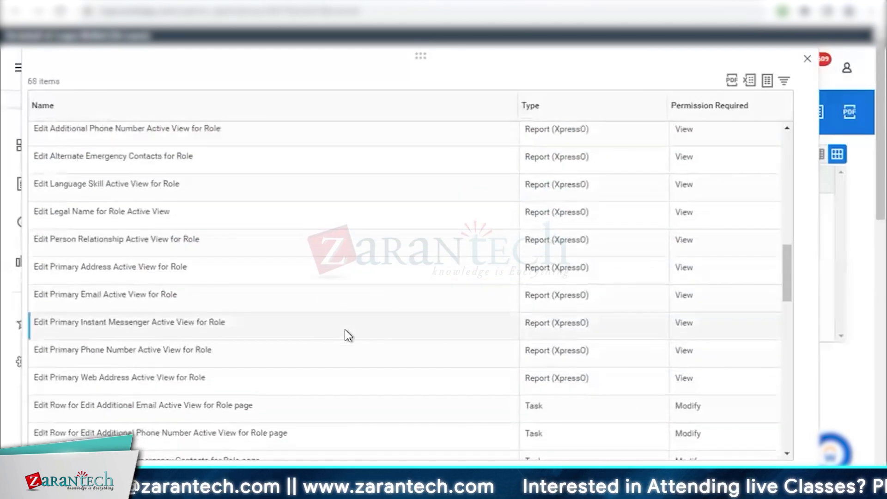
scroll(345, 330, down, 2)
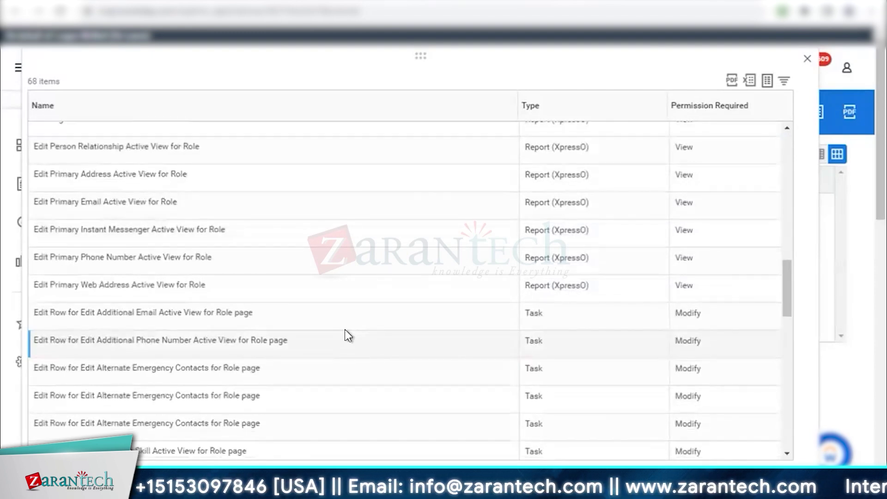
scroll(345, 330, down, 5)
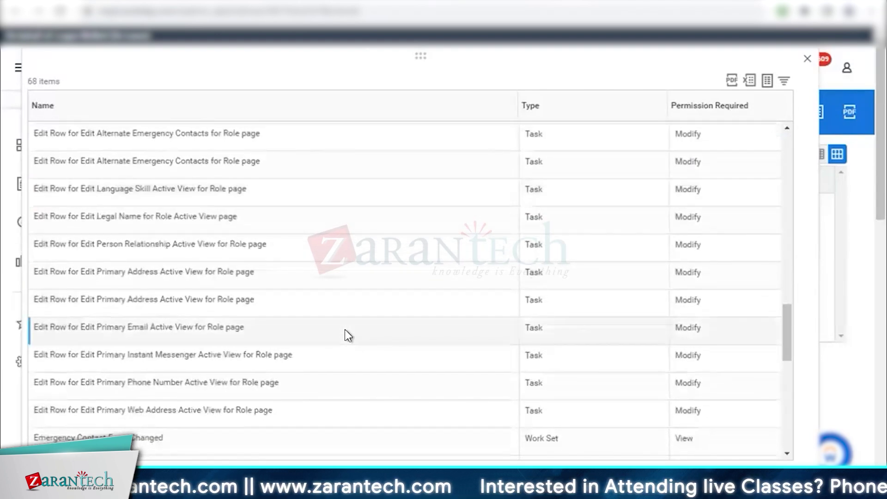
scroll(345, 329, down, 2)
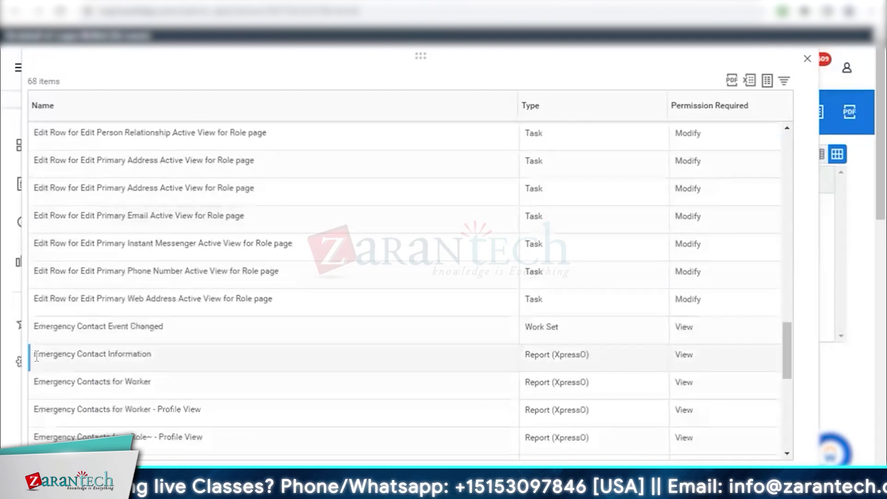
drag(35, 355, 155, 359)
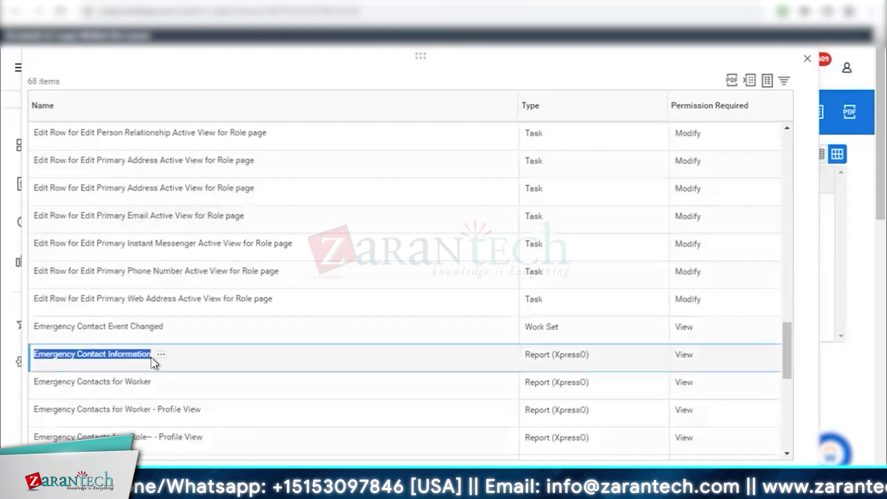
drag(527, 357, 704, 368)
double_click(684, 359)
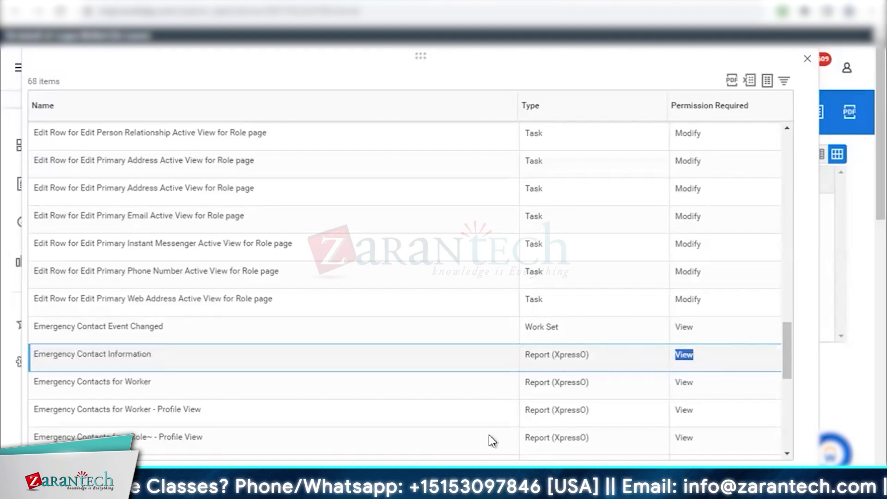
drag(34, 381, 142, 382)
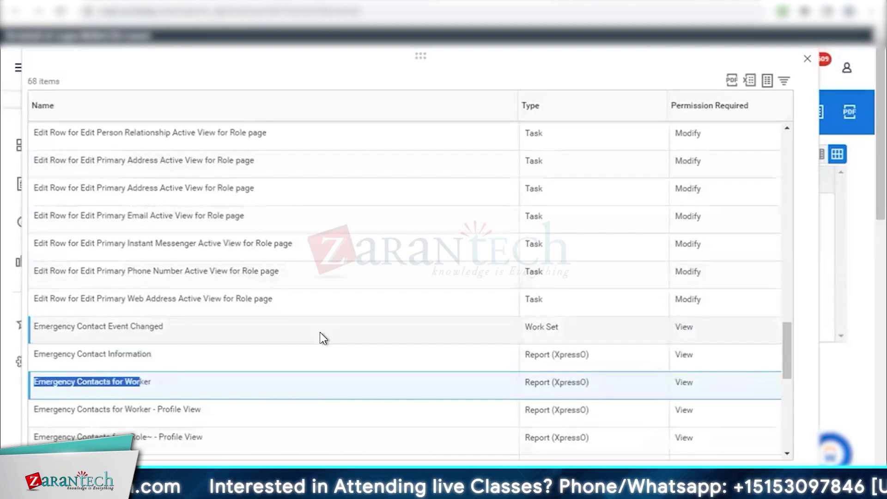
click(807, 60)
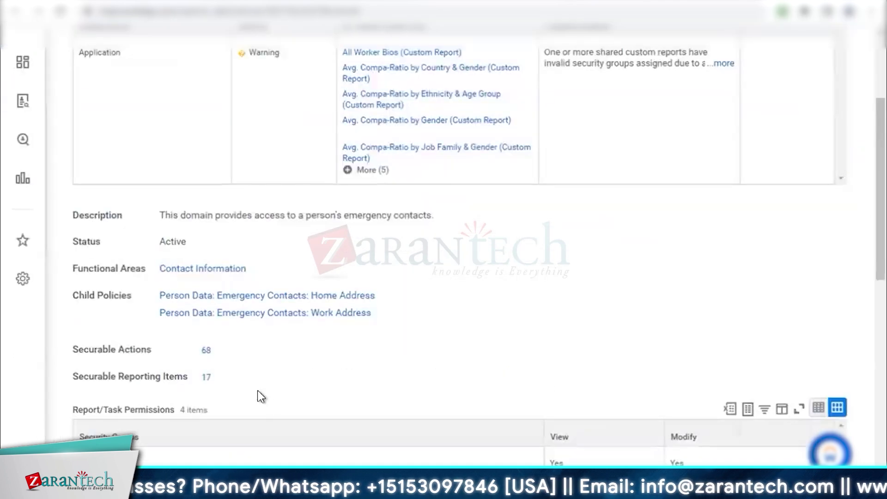
- Open the domain's Securable Reporting Items and highlight the All Workers type and the permission required for Emergency Contacts Cleared
drag(94, 376, 168, 378)
click(207, 377)
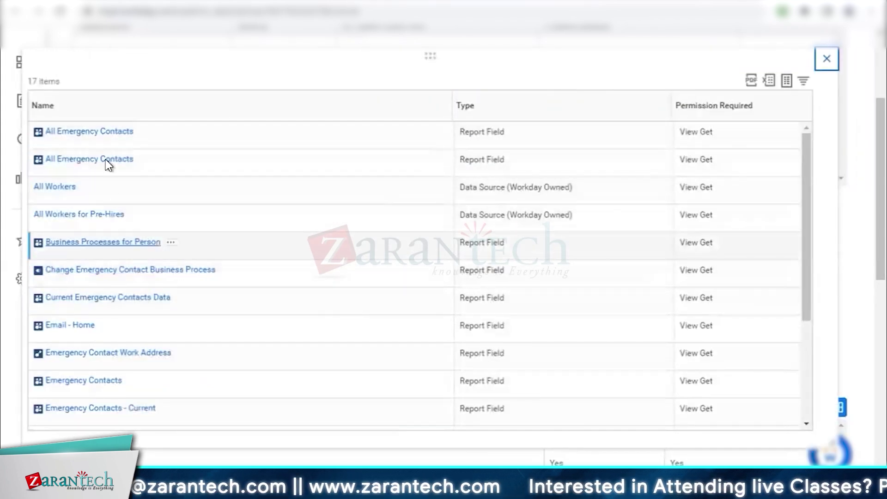
drag(460, 190, 564, 190)
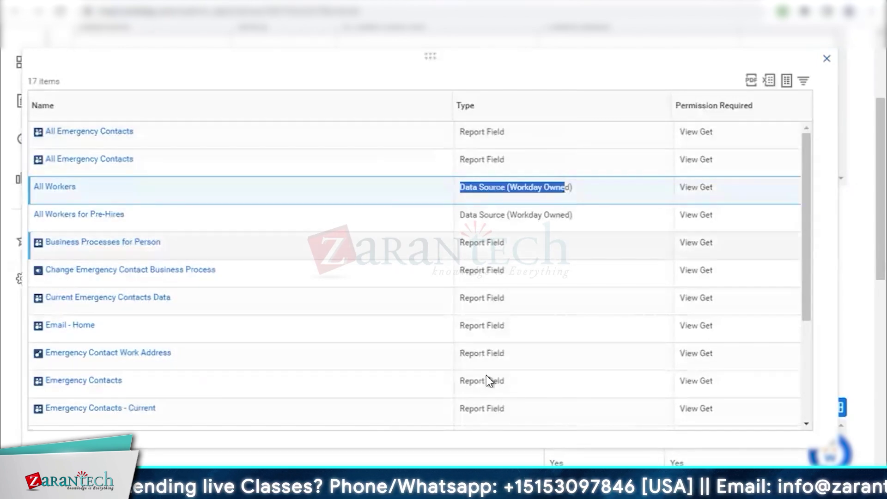
scroll(486, 375, down, 3)
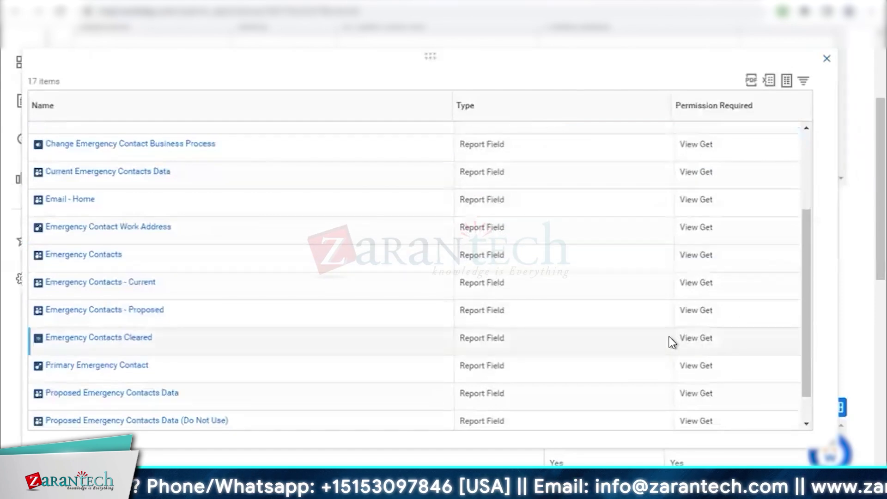
triple_click(723, 339)
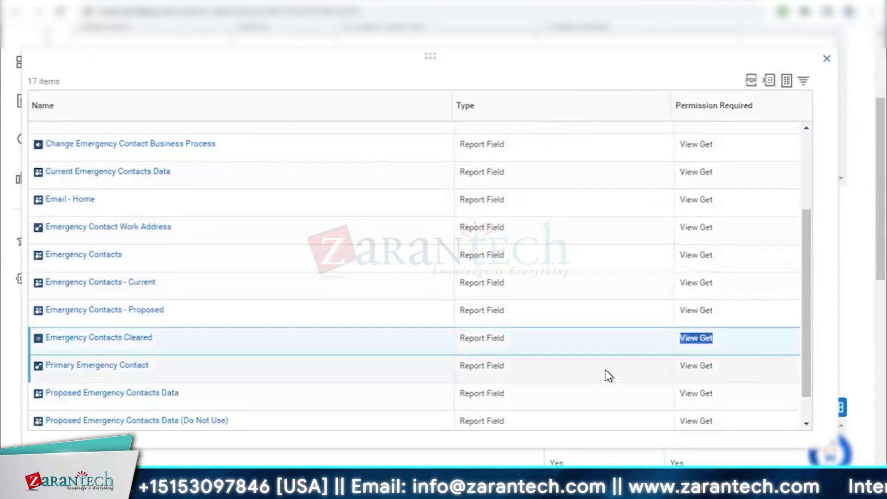
- Highlight the Emergency Contacts report field in the securable reporting items and close the list
scroll(605, 369, down, 1)
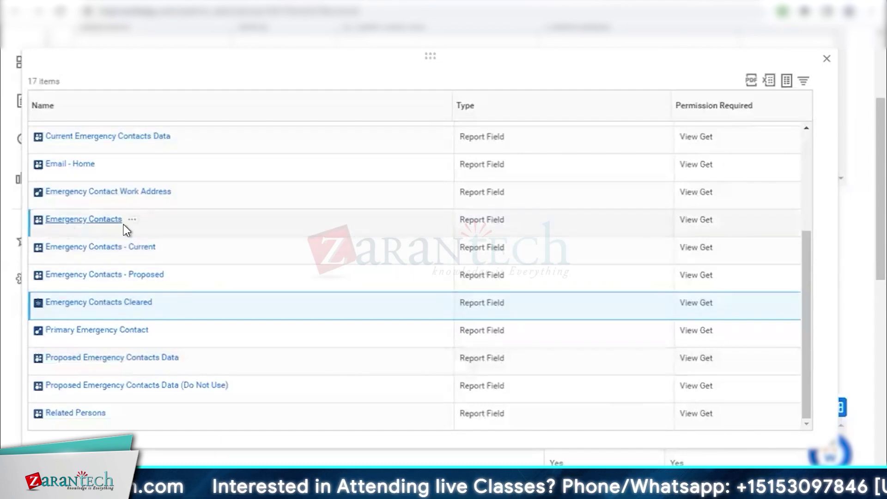
click(167, 224)
drag(166, 222, 35, 221)
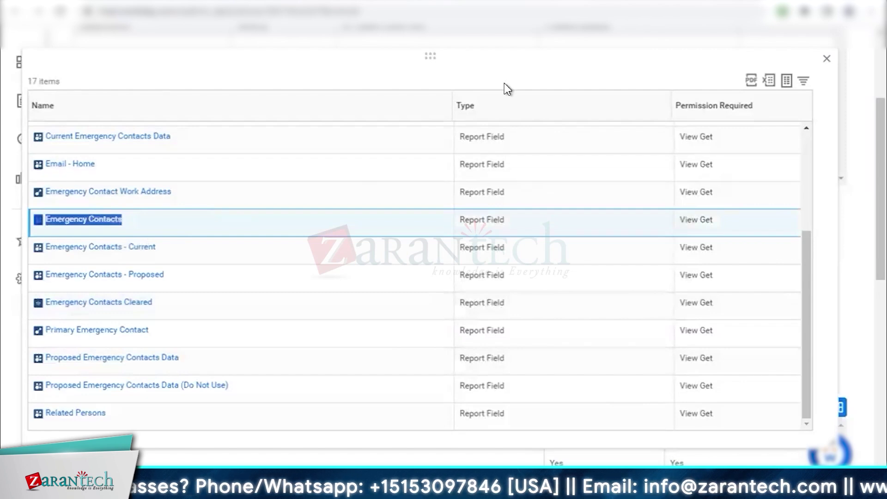
click(826, 59)
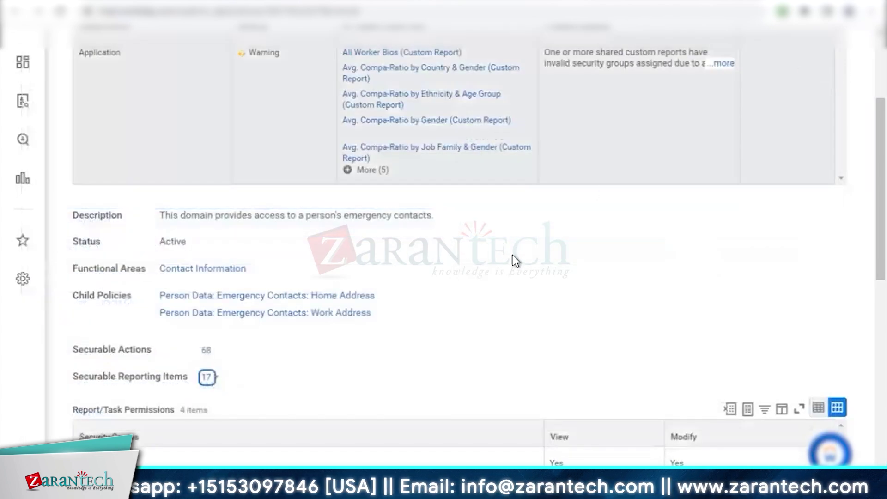
- Highlight the Report/Task Permissions heading above the domain's security groups
scroll(354, 274, down, 3)
drag(73, 273, 178, 275)
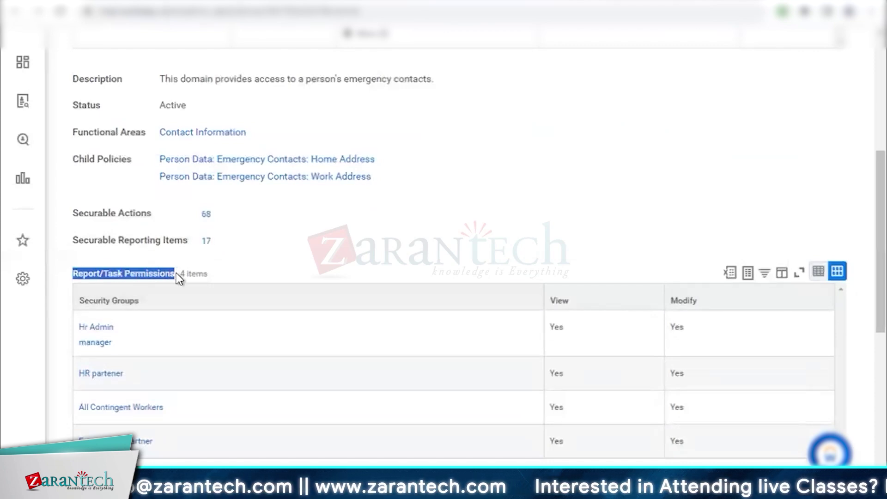